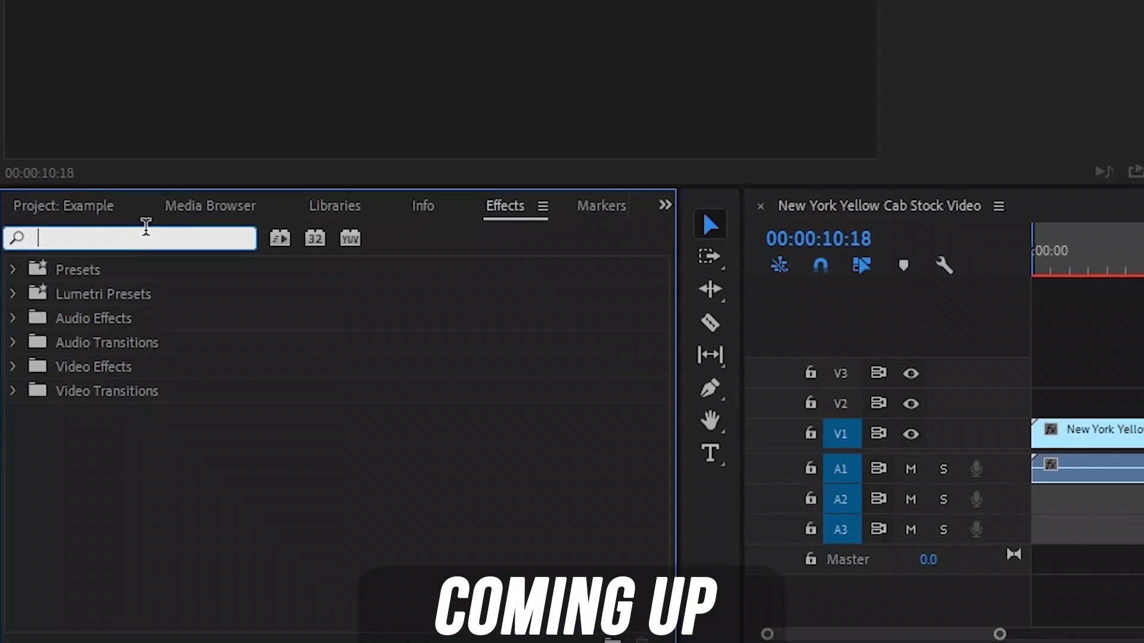
# Play back the taxi clip to preview it, then stop playback
pyautogui.write('LEA')
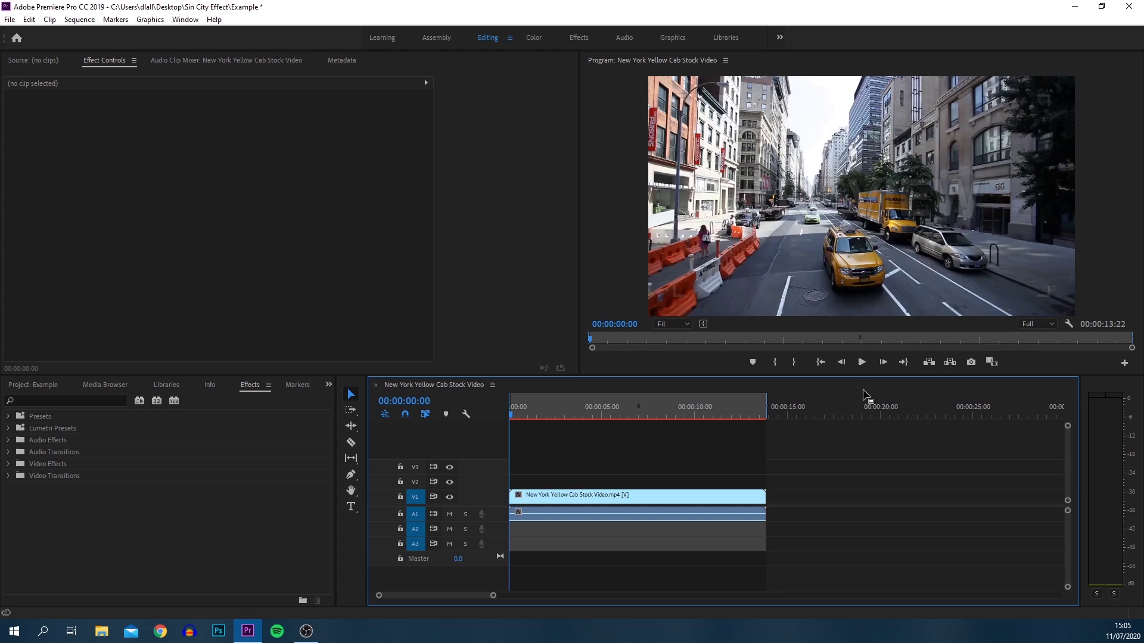
pyautogui.press('space')
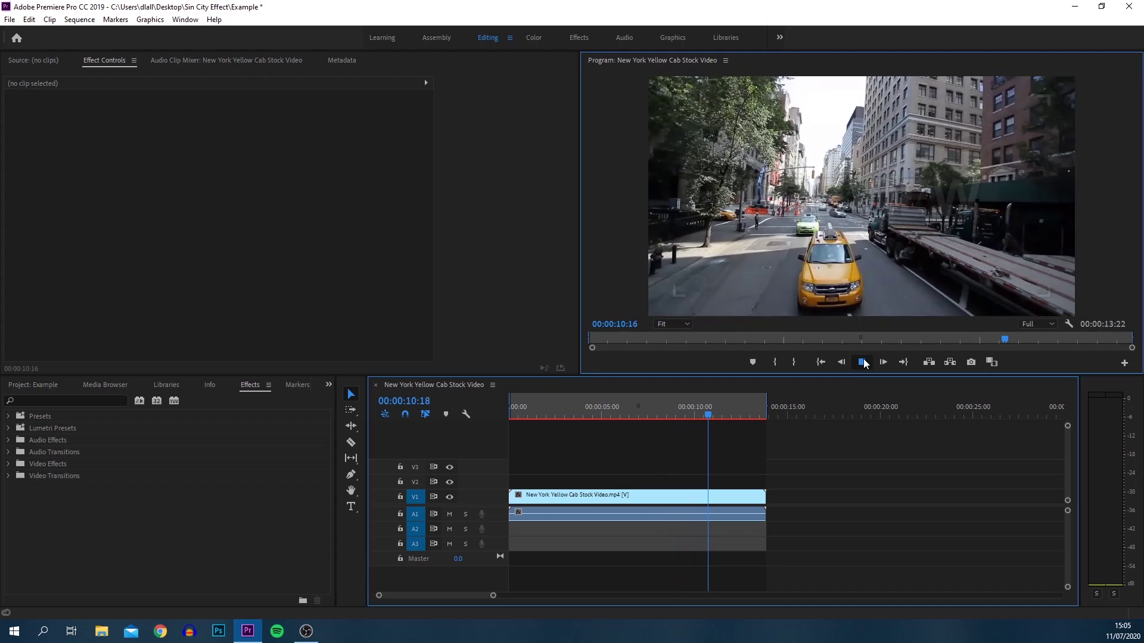
pyautogui.click(861, 361)
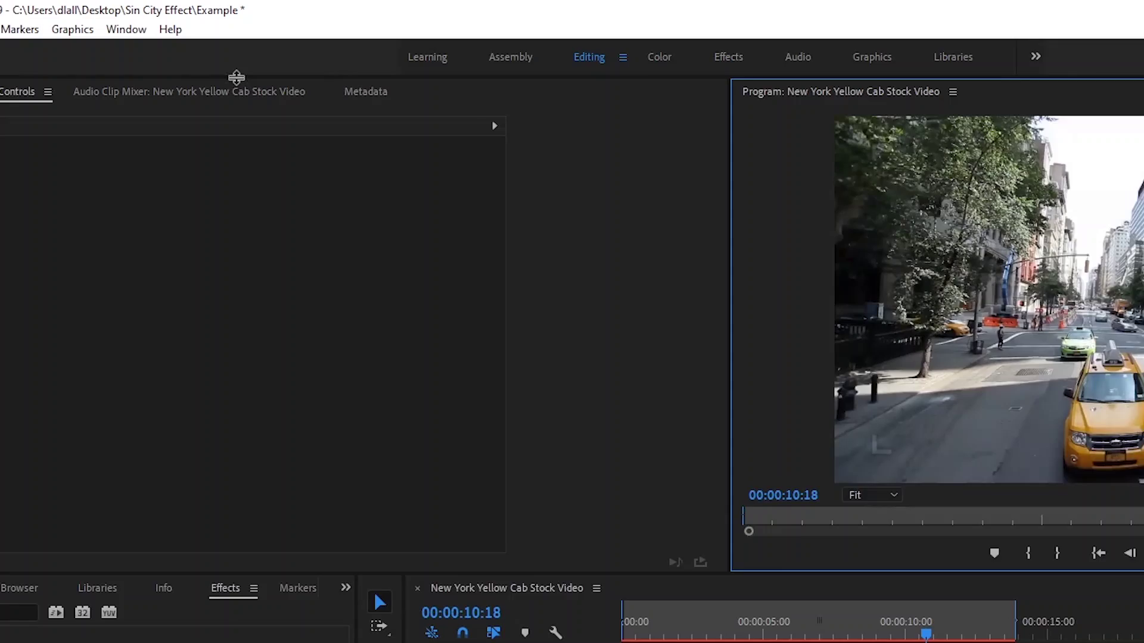
# Keep the Editing workspace layout via Window > Workspaces
pyautogui.click(190, 22)
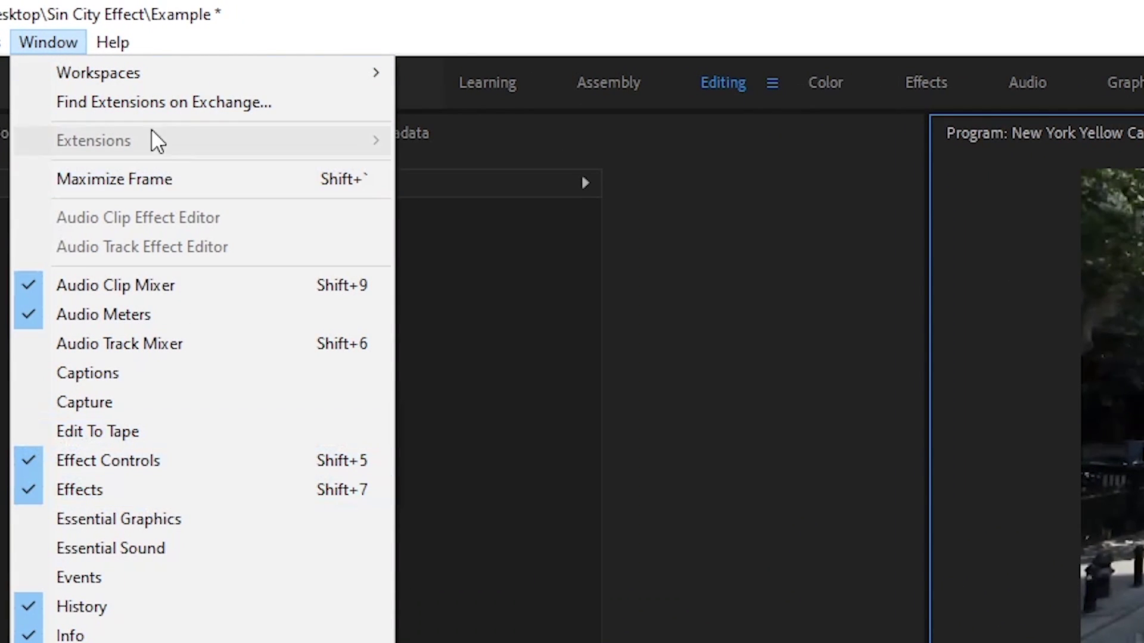
pyautogui.moveTo(163, 72)
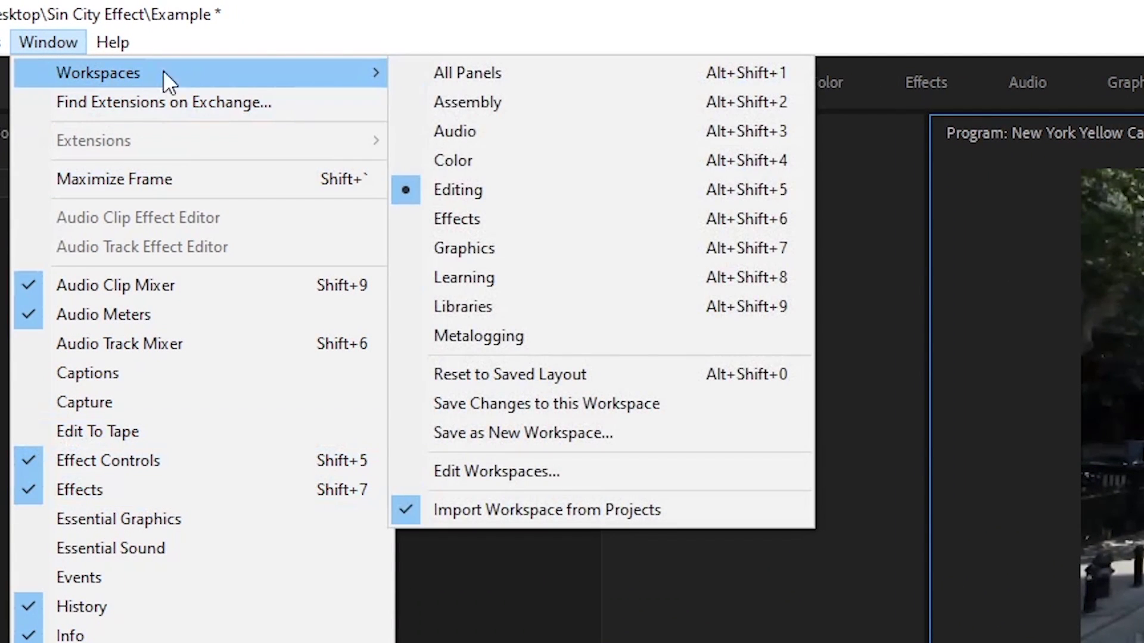
pyautogui.click(572, 200)
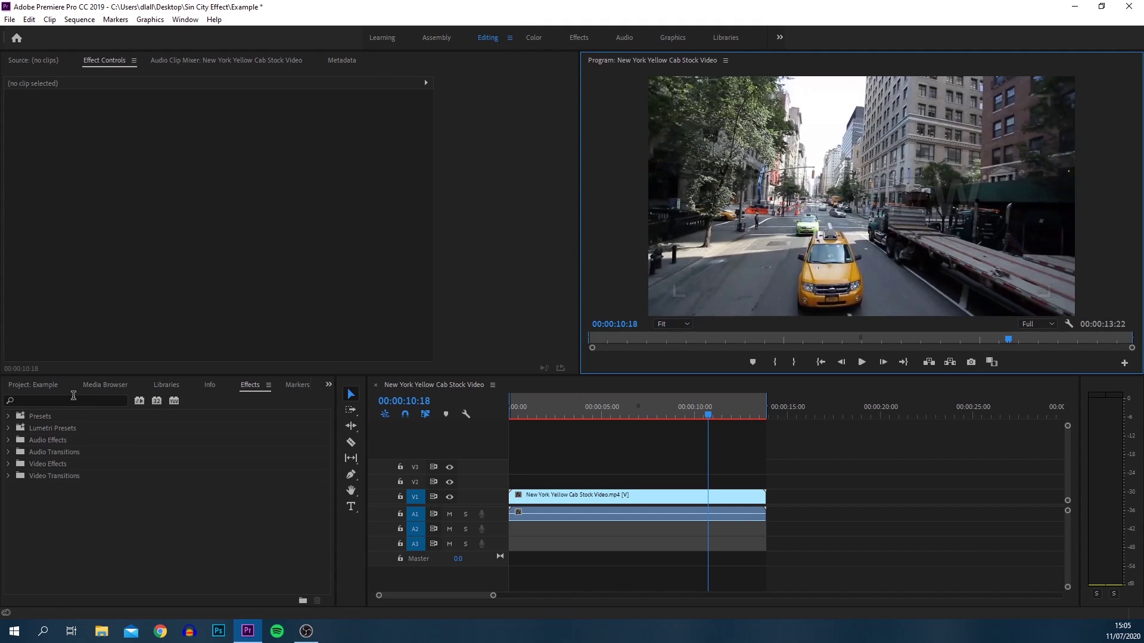
# Search effects for LEAVE and apply Leave Color to the V1 taxi clip
pyautogui.click(73, 399)
pyautogui.write('LEAVE')
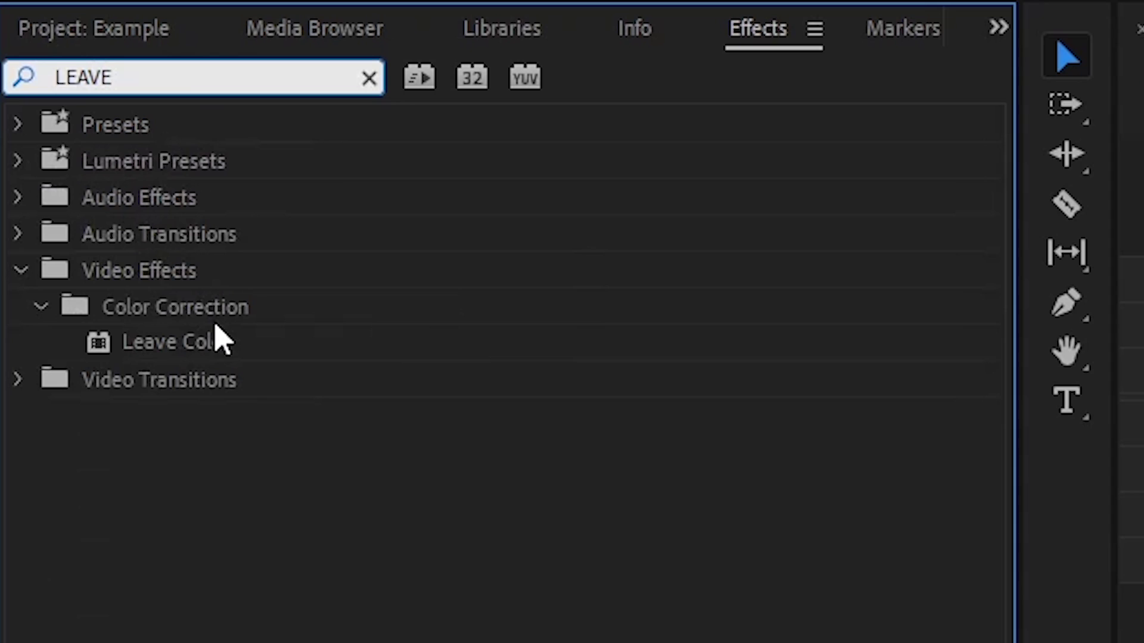
pyautogui.click(185, 352)
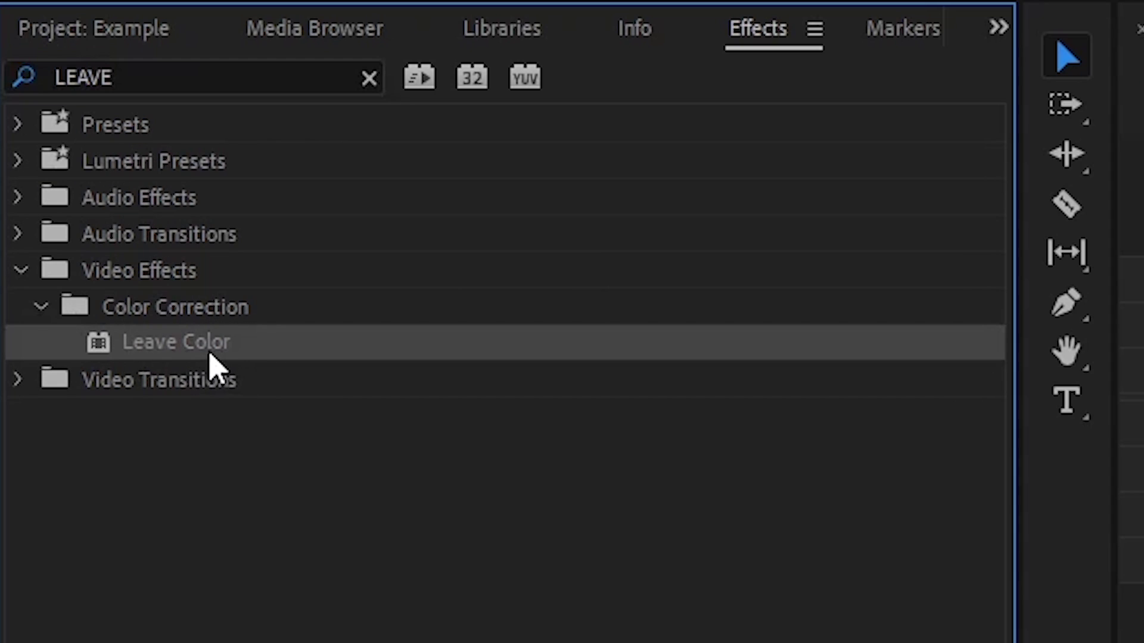
pyautogui.moveTo(201, 355); pyautogui.dragTo(613, 497)
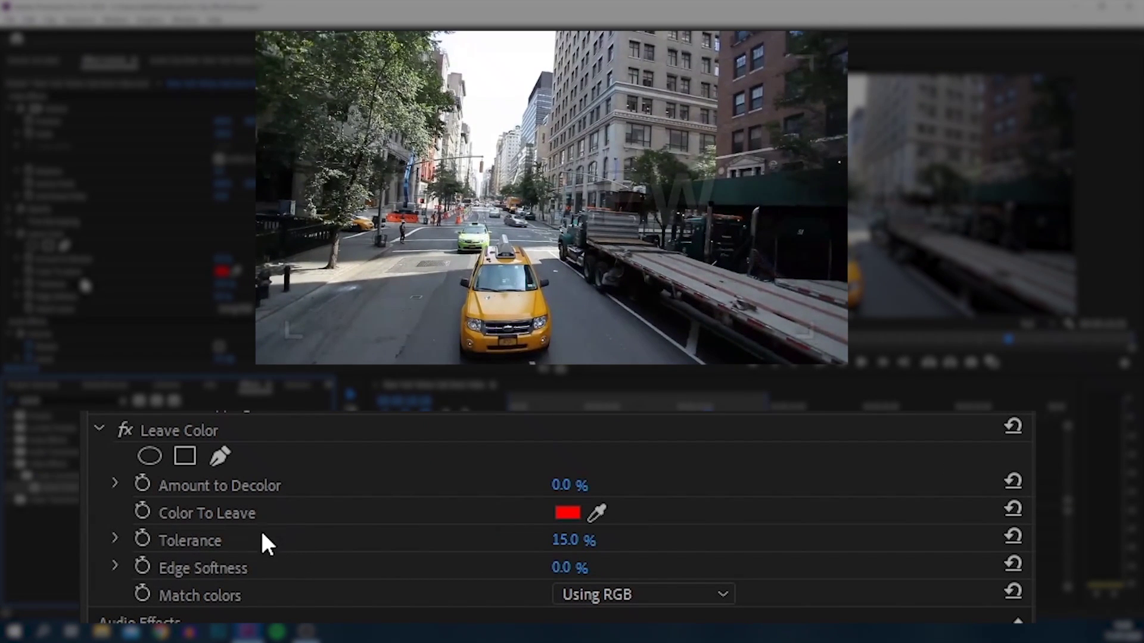
# Set Leave Color's Amount to Decolor to 100%
pyautogui.click(570, 485)
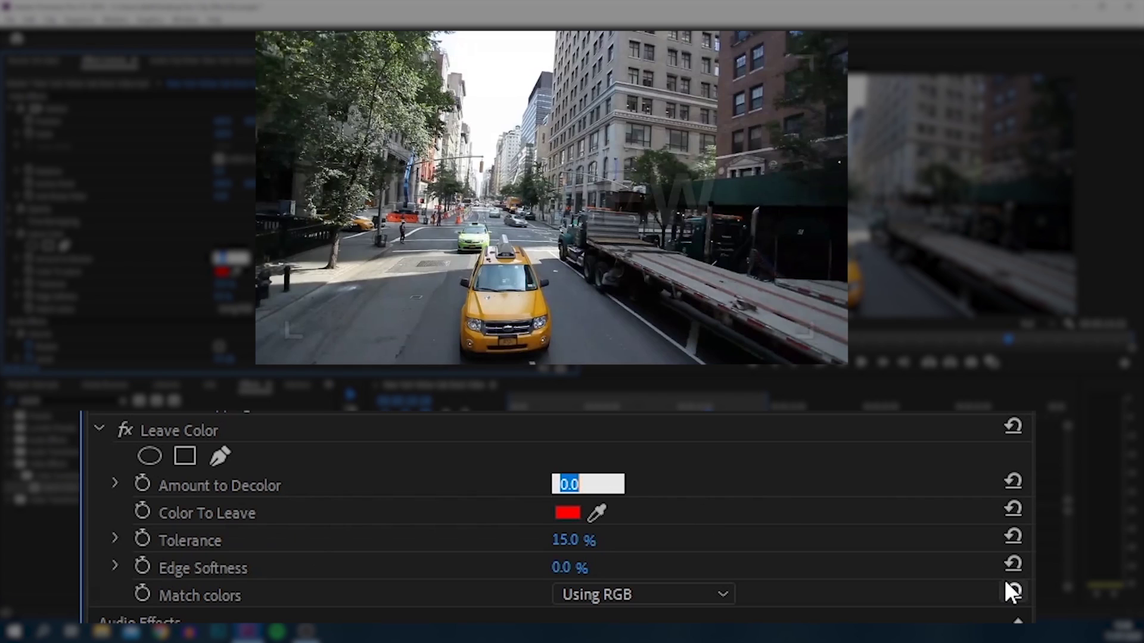
pyautogui.write('100')
pyautogui.press('Return')
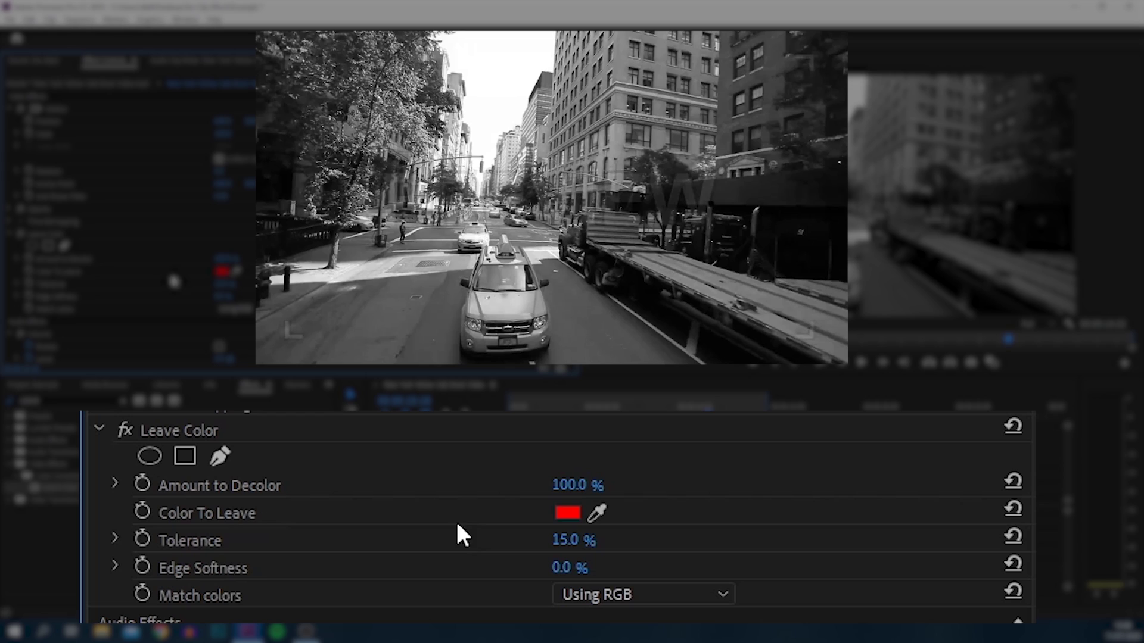
# Sample the taxi hood's deep yellow with the Color To Leave eyedropper
pyautogui.click(596, 513)
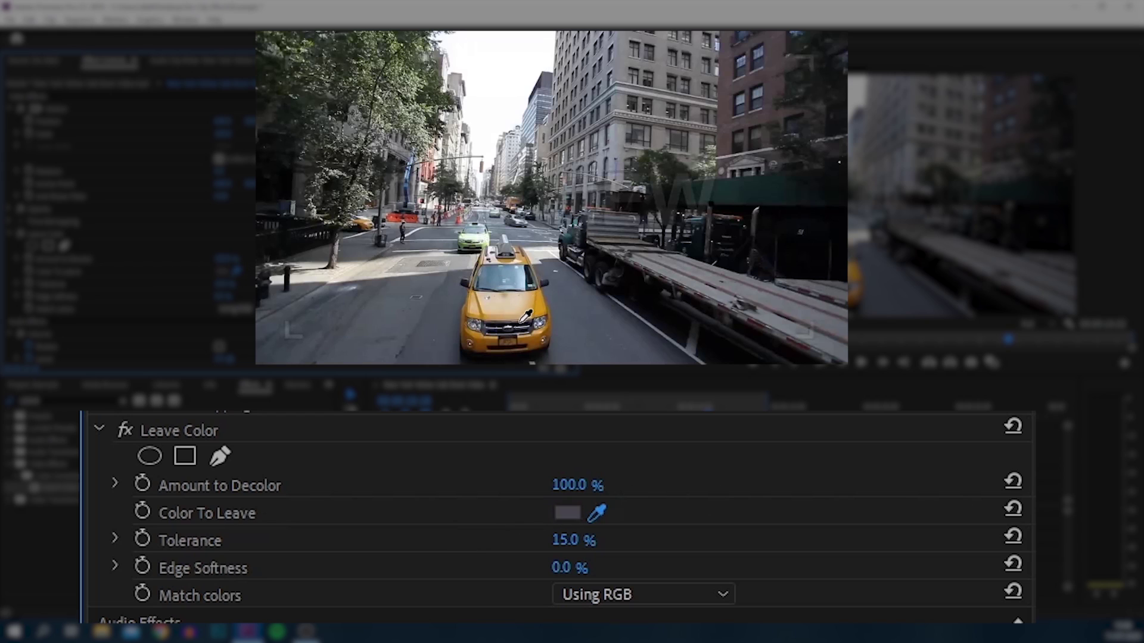
pyautogui.click(530, 296)
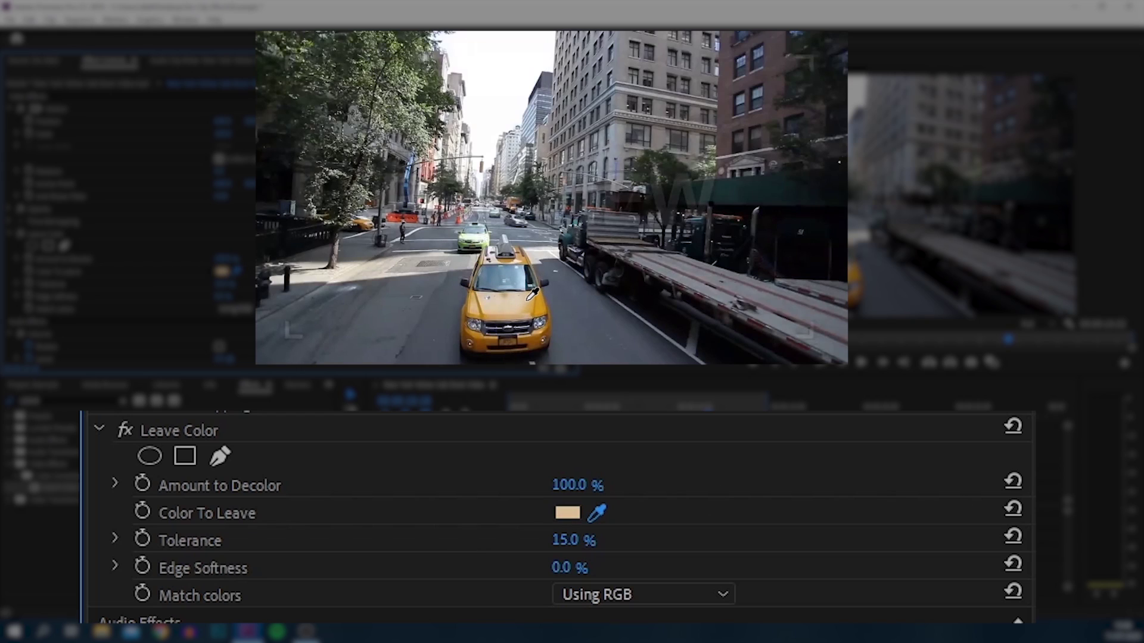
pyautogui.click(535, 298)
pyautogui.click(535, 298)
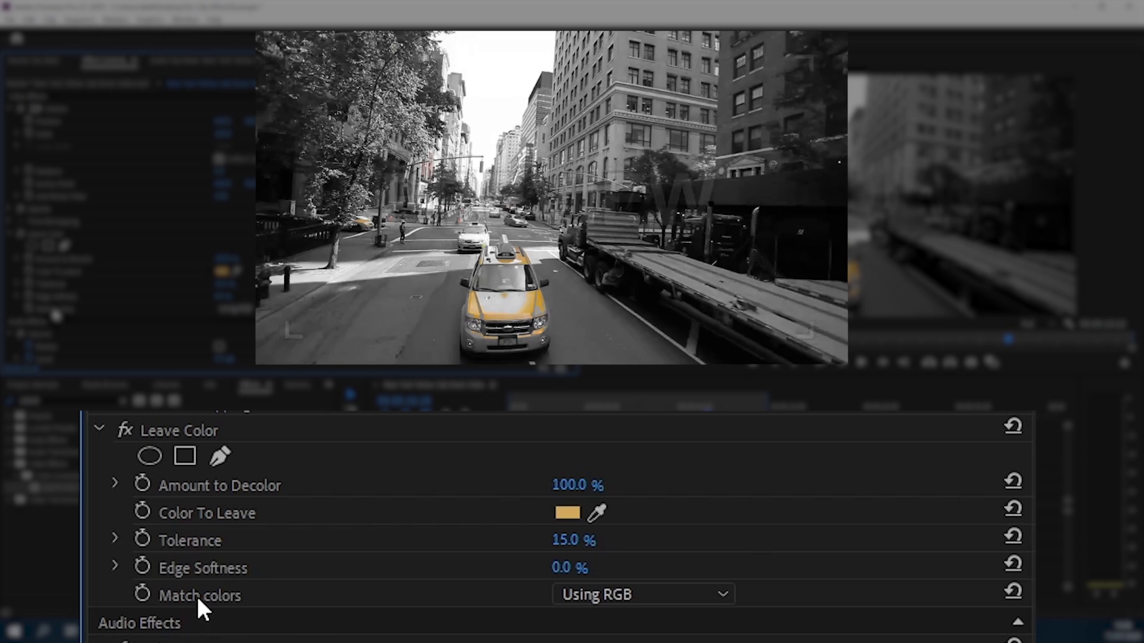
# Switch Match colors from Using RGB to Using Hue and preview playback
pyautogui.click(672, 593)
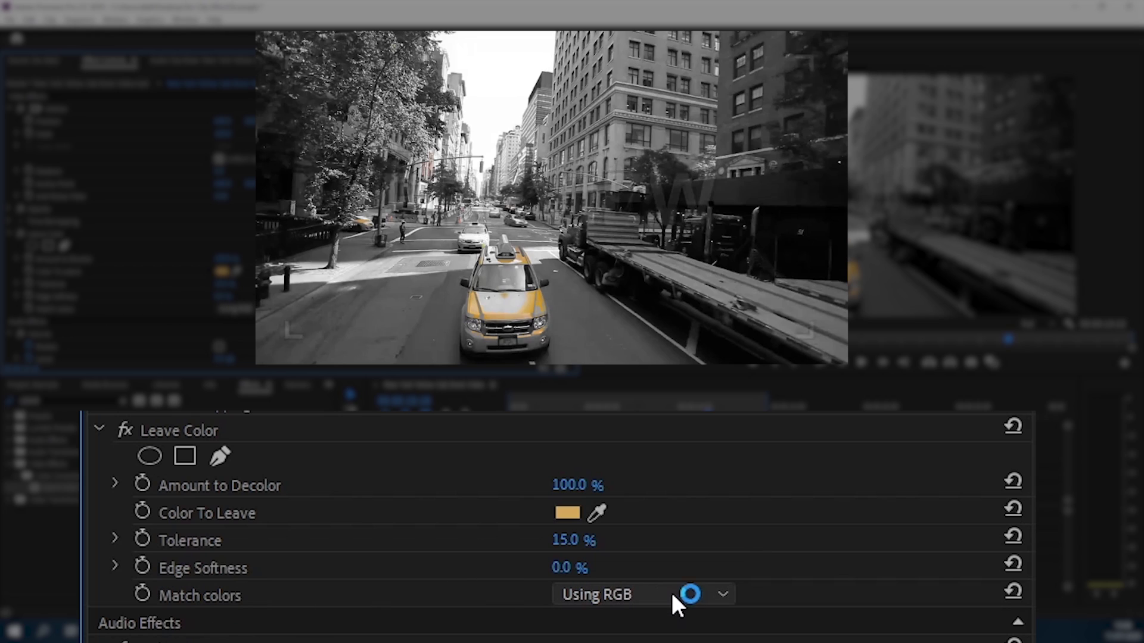
pyautogui.click(614, 642)
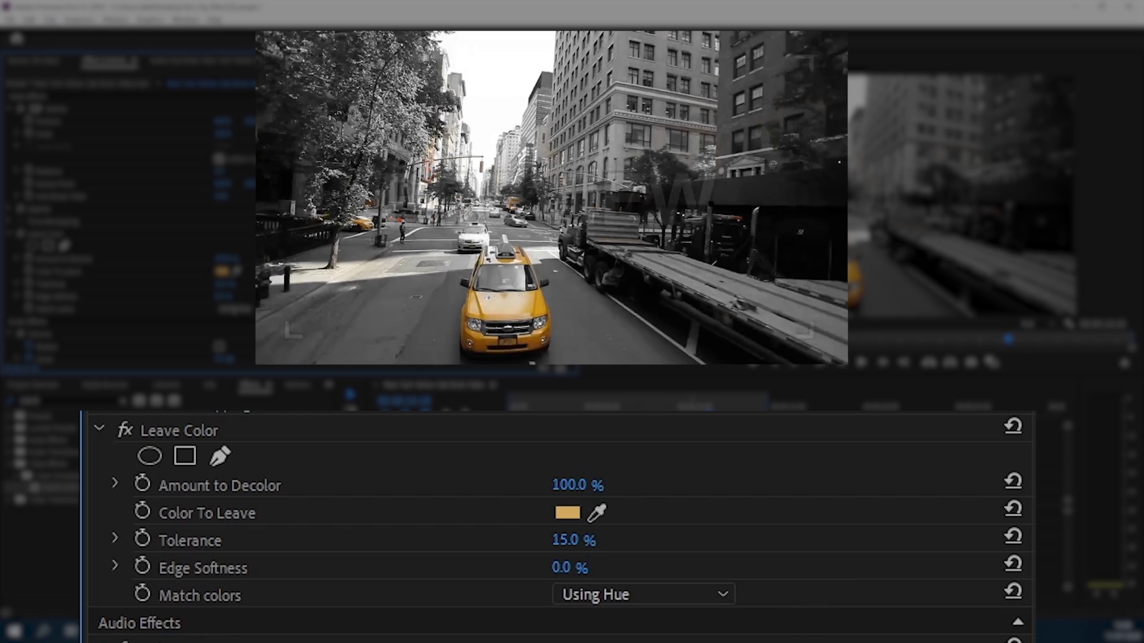
pyautogui.press('space')
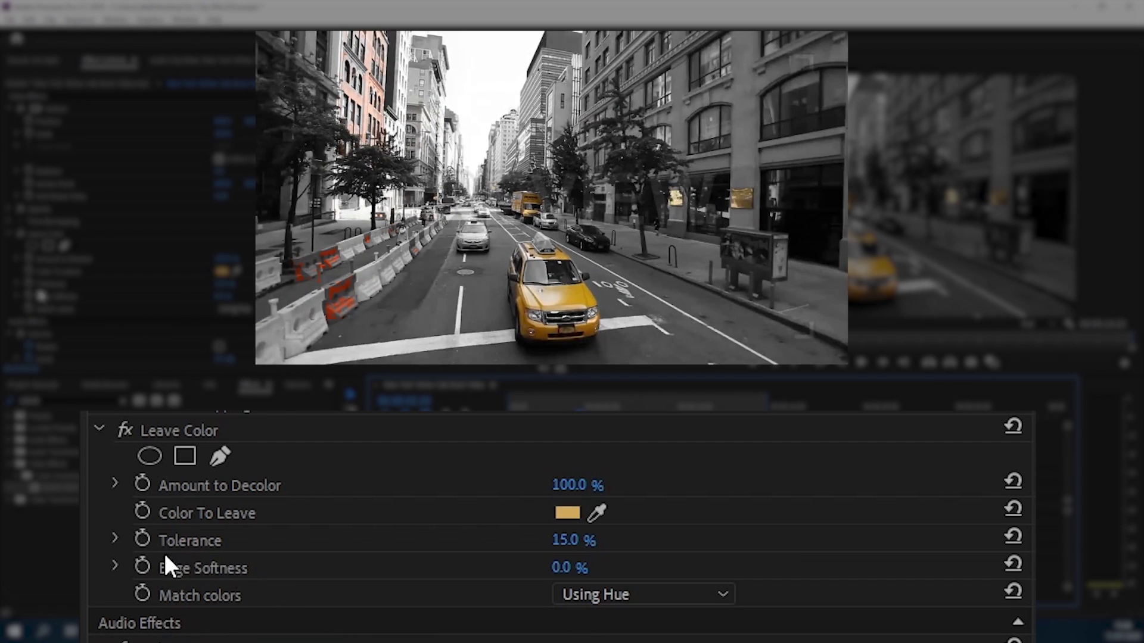
# Lower Leave Color's Tolerance from 15.0% to 11.6%, previewing between adjustments
pyautogui.click(114, 536)
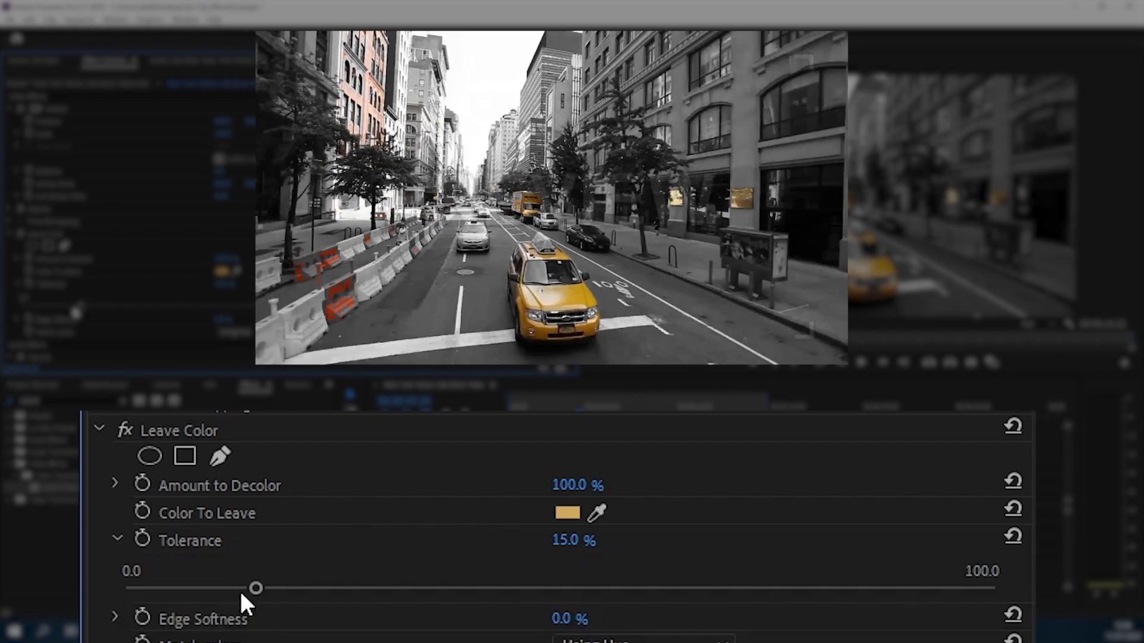
pyautogui.moveTo(256, 583); pyautogui.dragTo(248, 588)
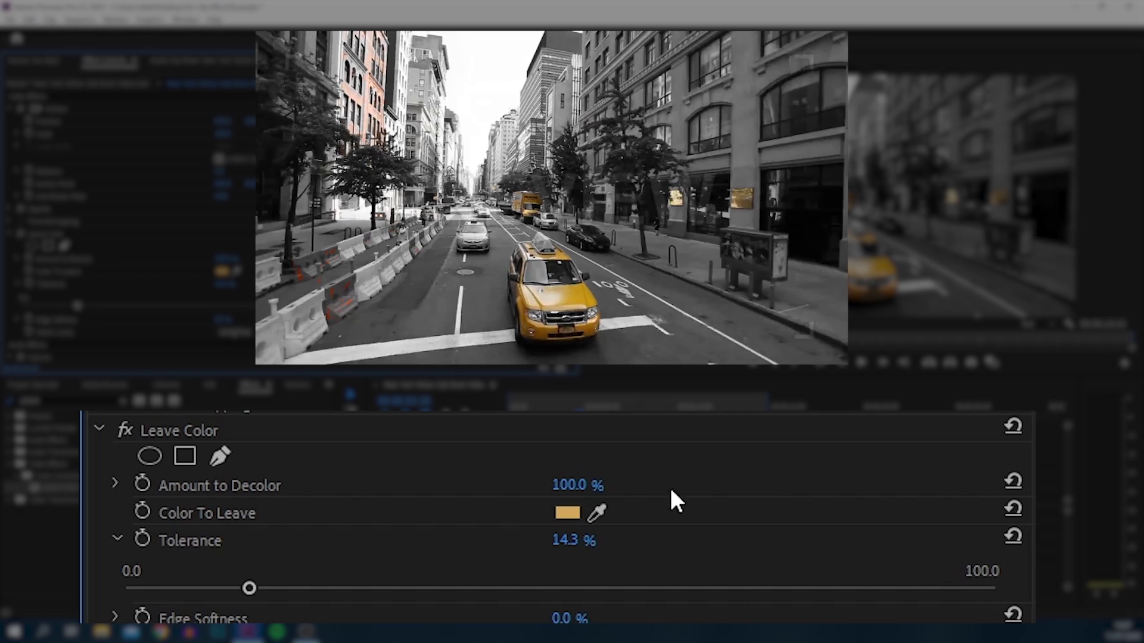
pyautogui.moveTo(249, 589); pyautogui.dragTo(228, 588)
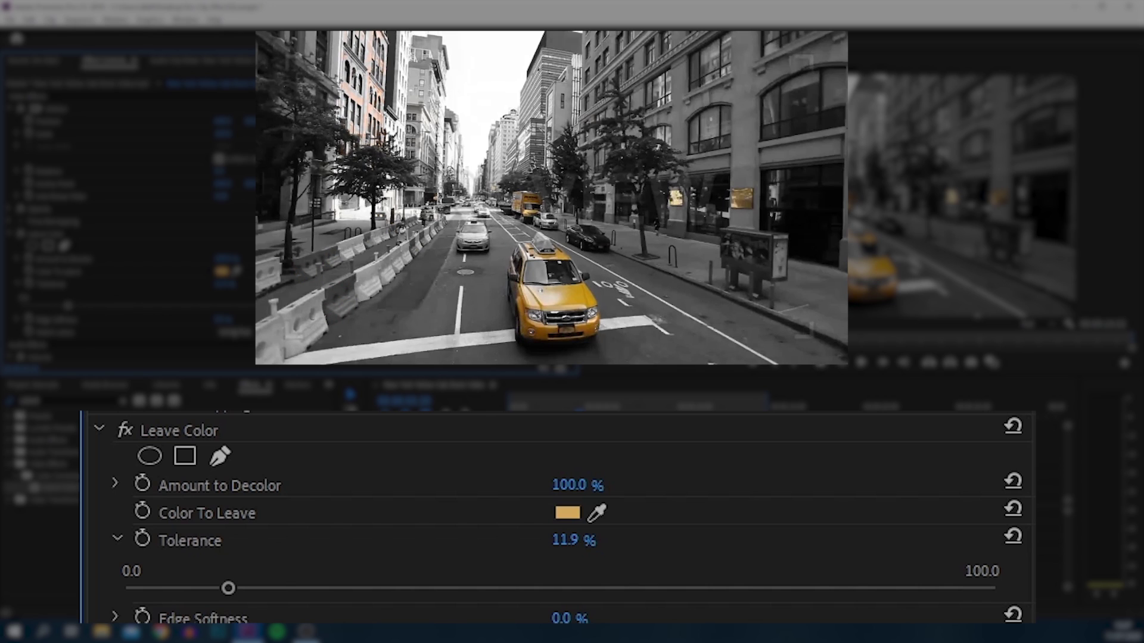
pyautogui.press('space')
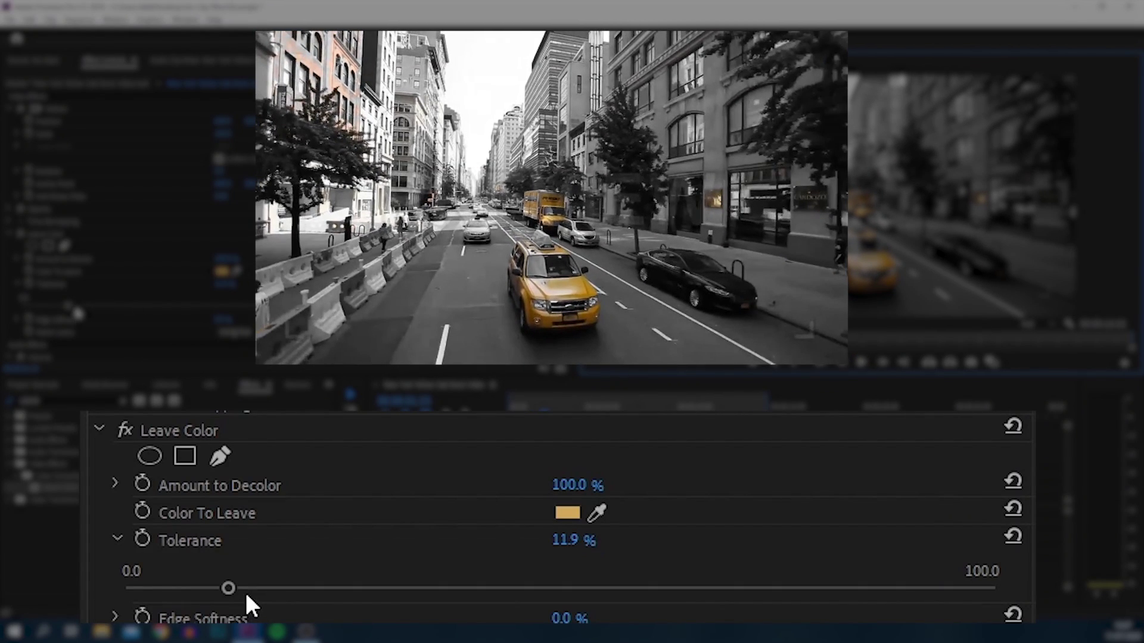
pyautogui.moveTo(222, 577); pyautogui.dragTo(220, 576)
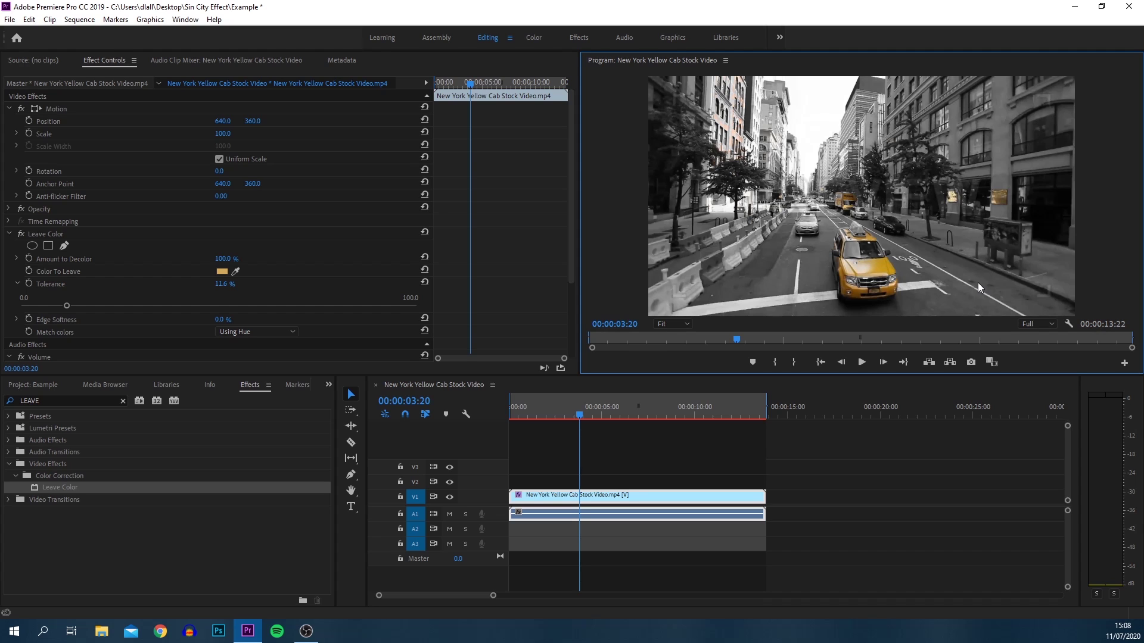
pyautogui.press('Home')
pyautogui.click(861, 363)
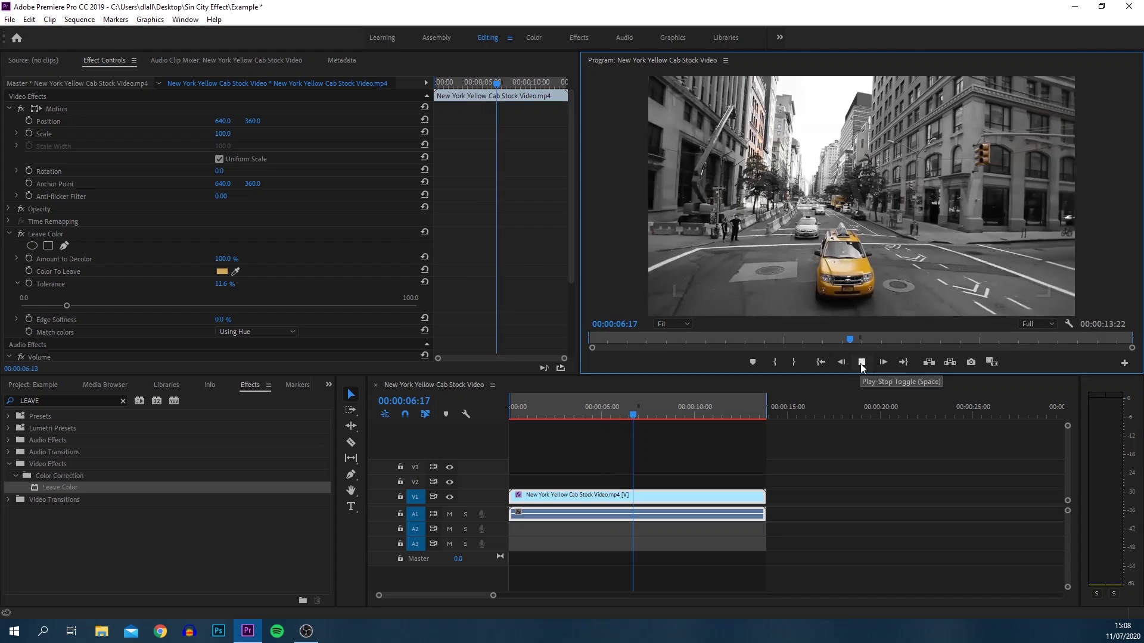
pyautogui.click(861, 363)
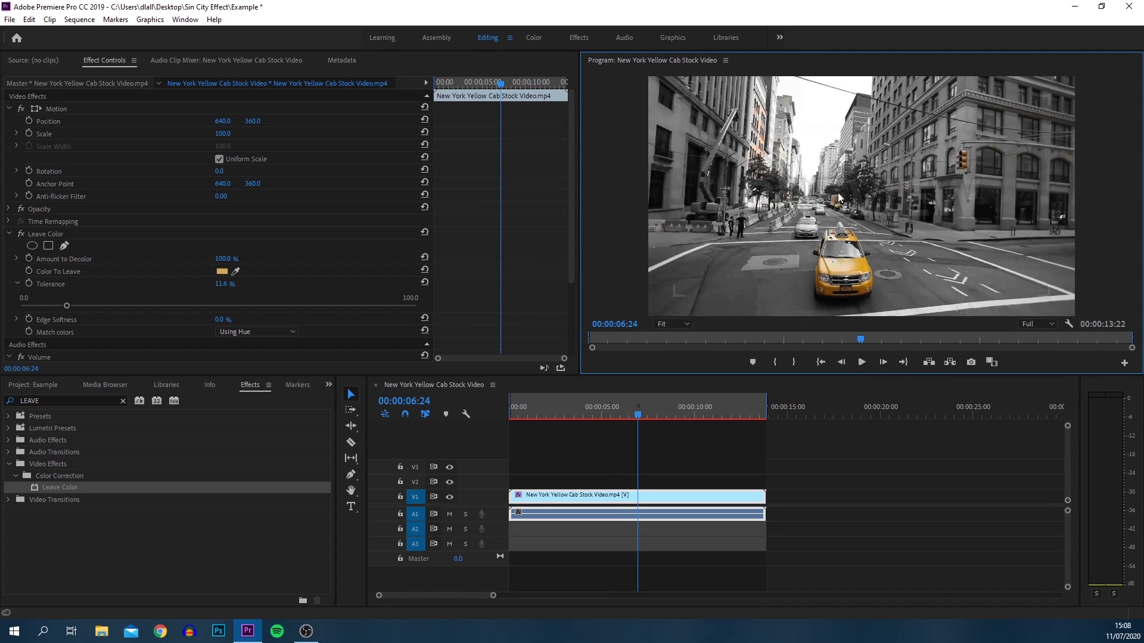
pyautogui.click(863, 362)
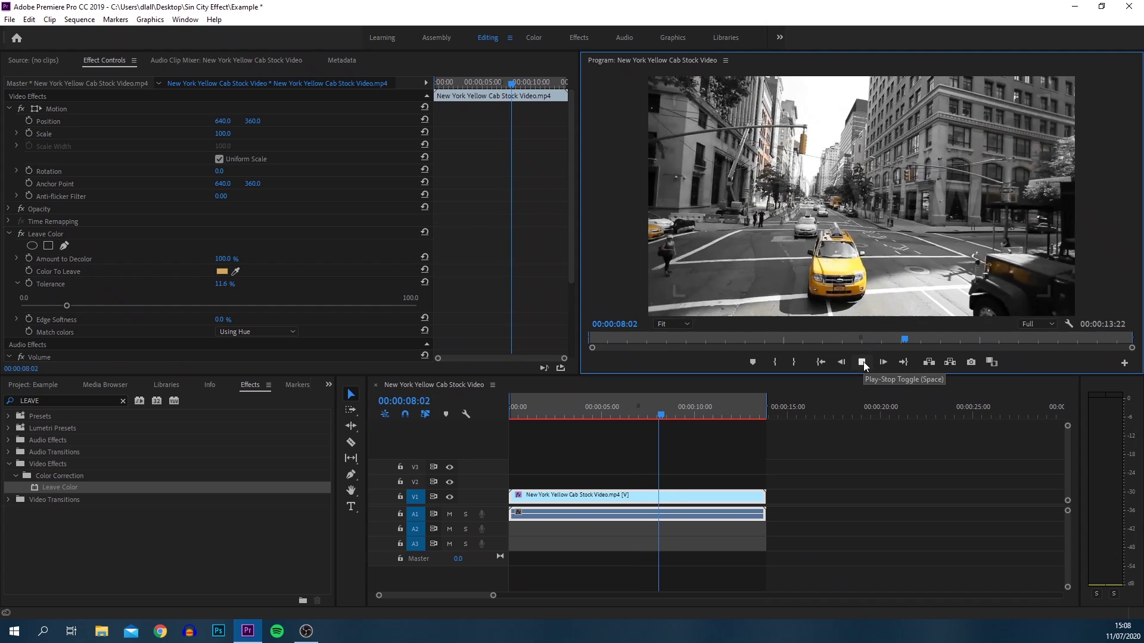
pyautogui.click(863, 362)
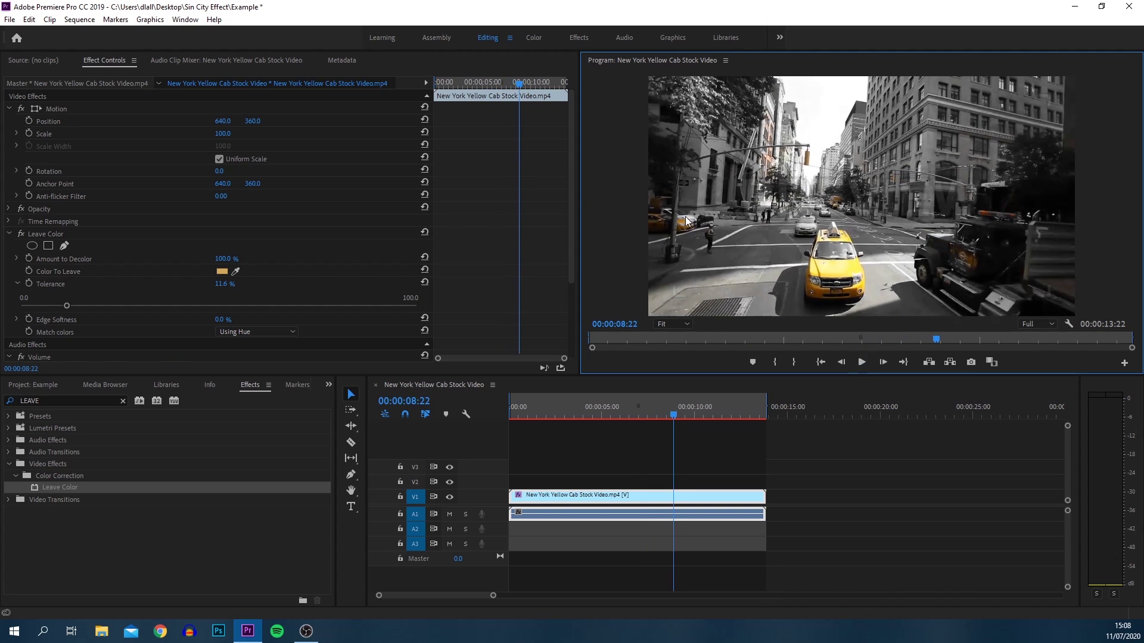
pyautogui.click(861, 360)
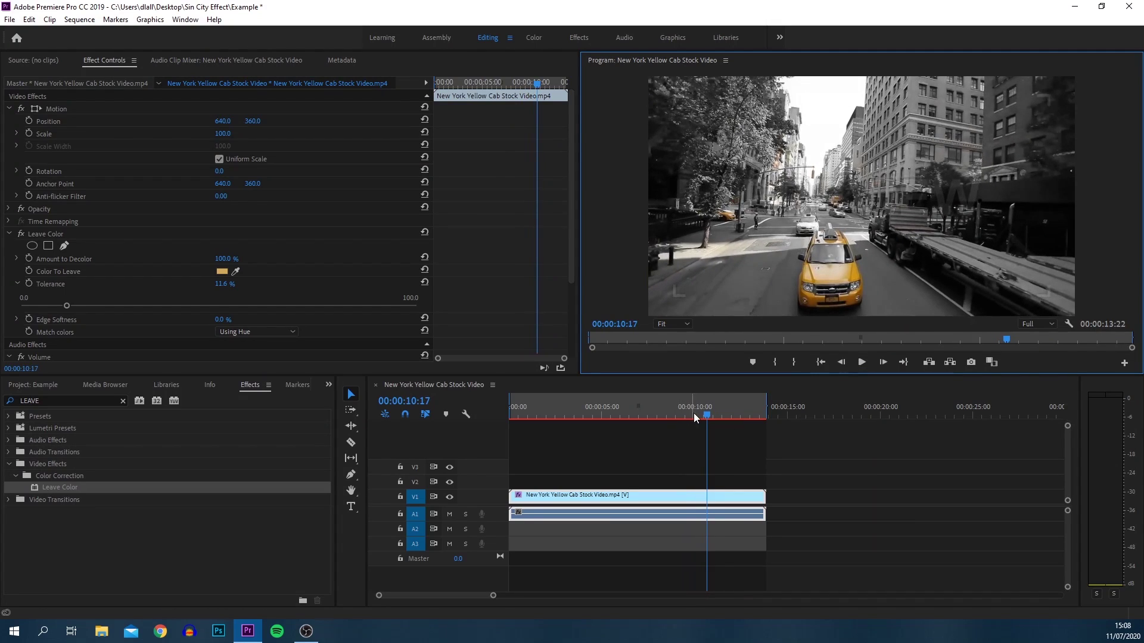
pyautogui.moveTo(693, 413); pyautogui.dragTo(581, 422)
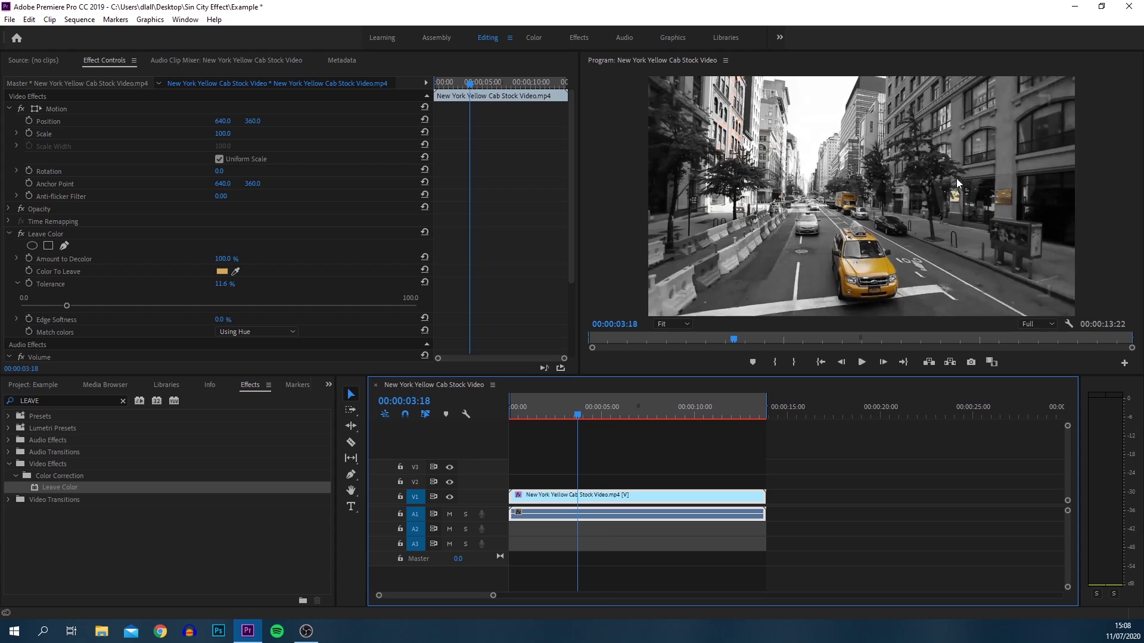
pyautogui.click(868, 367)
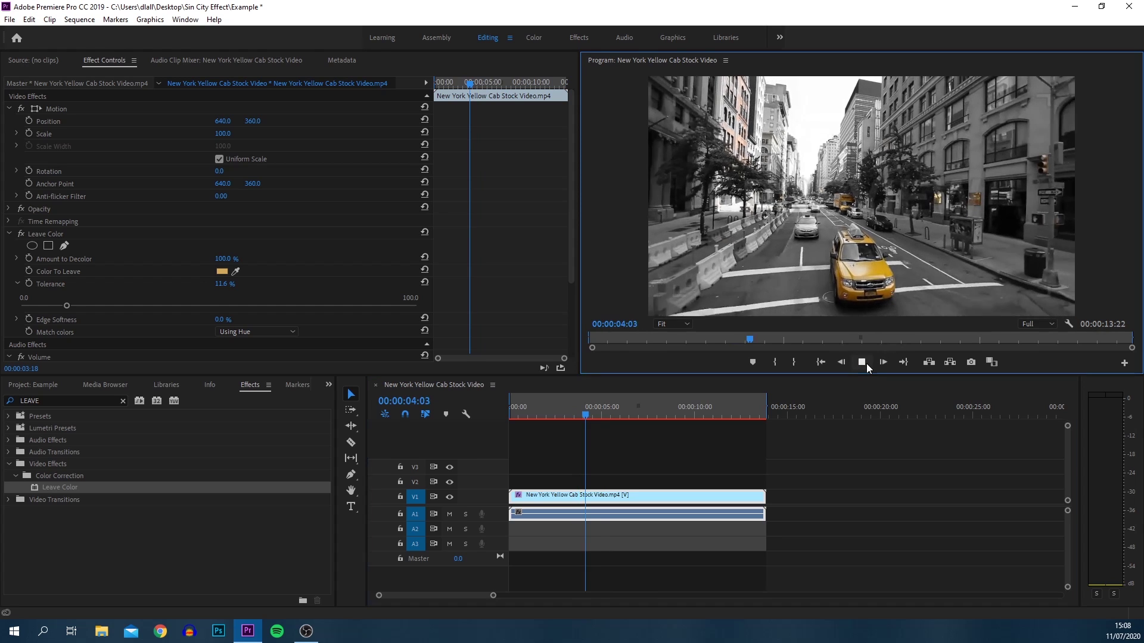
pyautogui.click(866, 363)
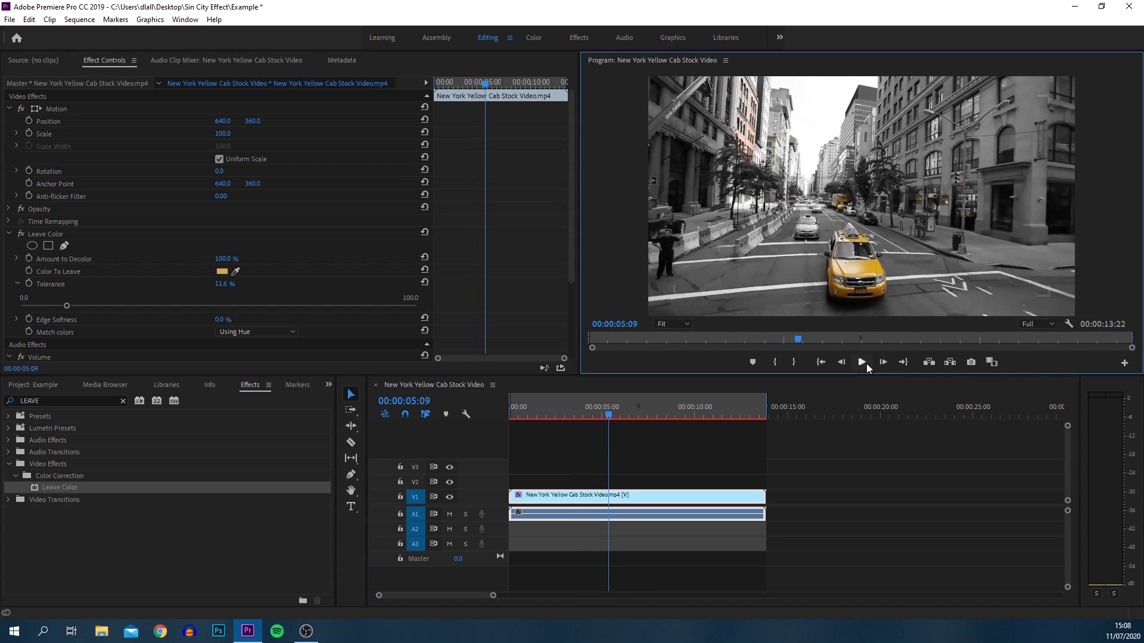